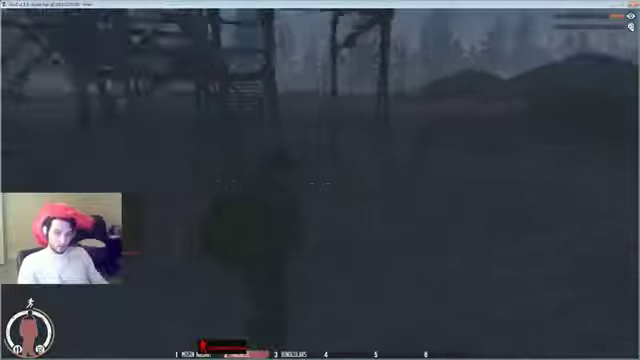
# Switch out of DayZ toward the Twitch Broadcaster Dashboard in Chrome.
pyautogui.hotkey('alt', 'Tab')
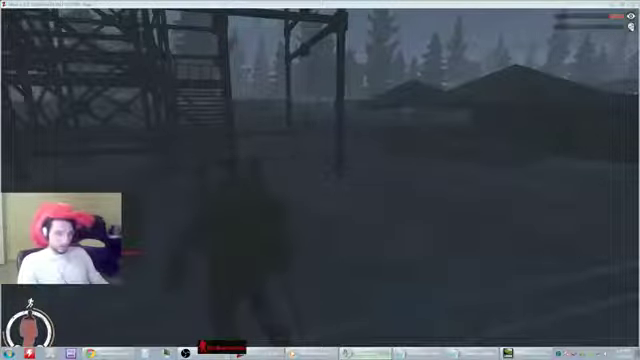
pyautogui.hotkey('alt', 'Tab')
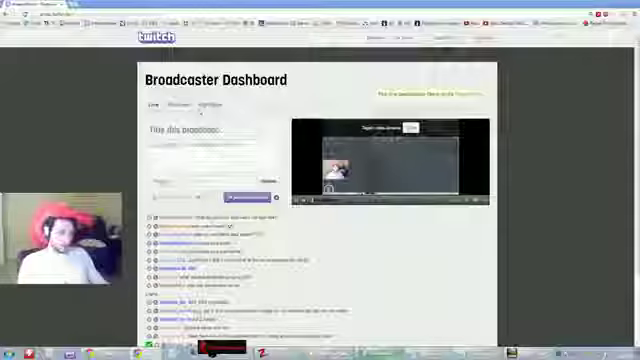
pyautogui.scroll(-1, 315, 180)
pyautogui.scroll(-1, 315, 180)
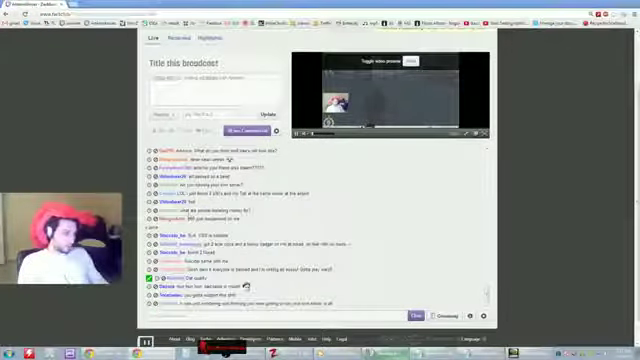
pyautogui.doubleClick(246, 193)
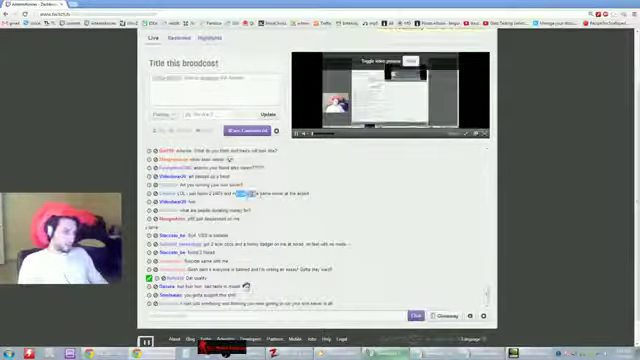
pyautogui.click(246, 193)
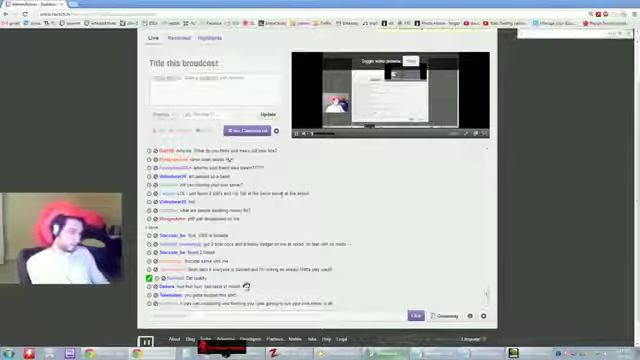
pyautogui.scroll(2, 246, 286)
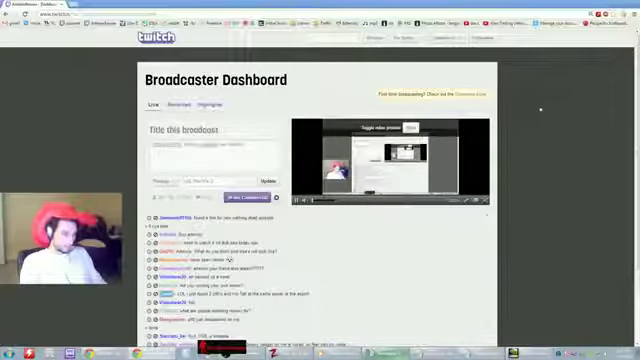
pyautogui.scroll(-1, 540, 109)
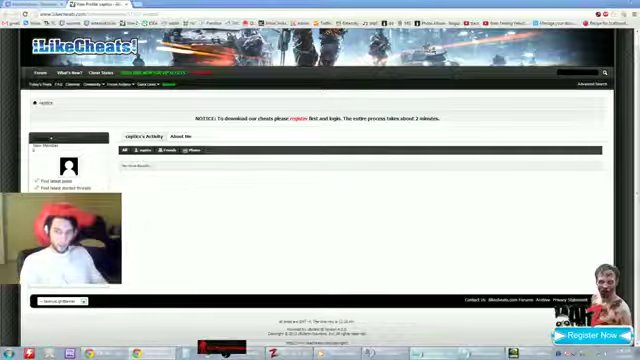
# Open the chatter's full iLikeCheats member profile, then return to the Twitch dashboard tab.
pyautogui.click(298, 118)
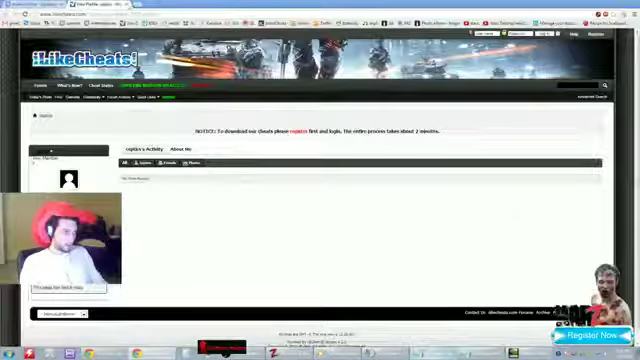
pyautogui.hotkey('ctrl', 'shift', 'Tab')
pyautogui.scroll(-1, 404, 238)
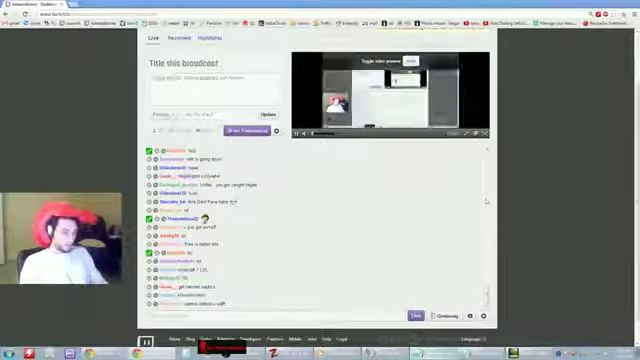
pyautogui.scroll(-1, 387, 161)
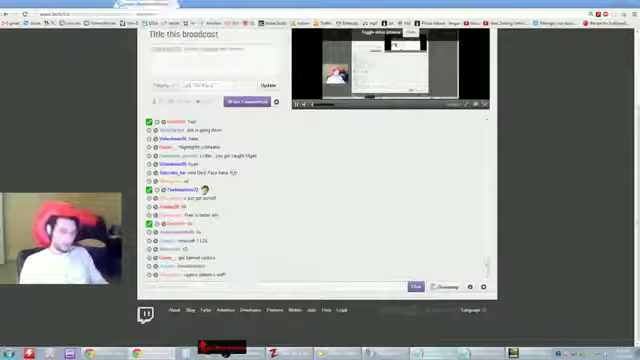
# Switch from the Twitch dashboard back into the DayZ game window.
pyautogui.hotkey('alt', 'Tab')
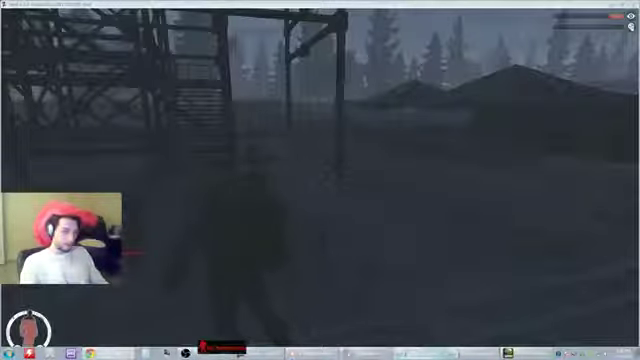
# Refocus the DayZ window and pick up the bandages with E.
pyautogui.click(279, 266)
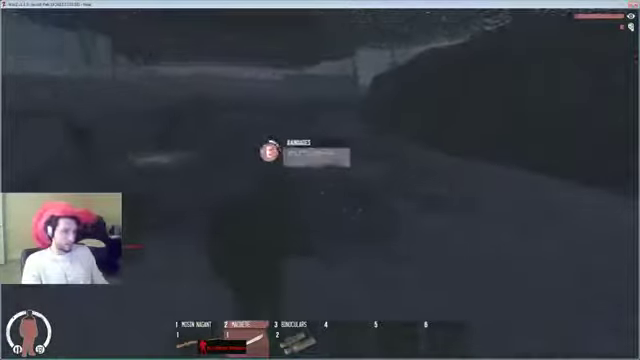
pyautogui.press('e')
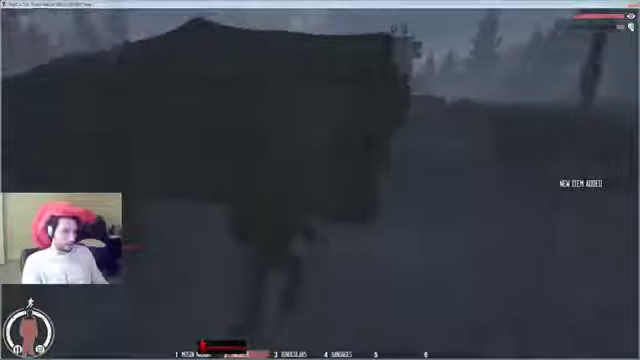